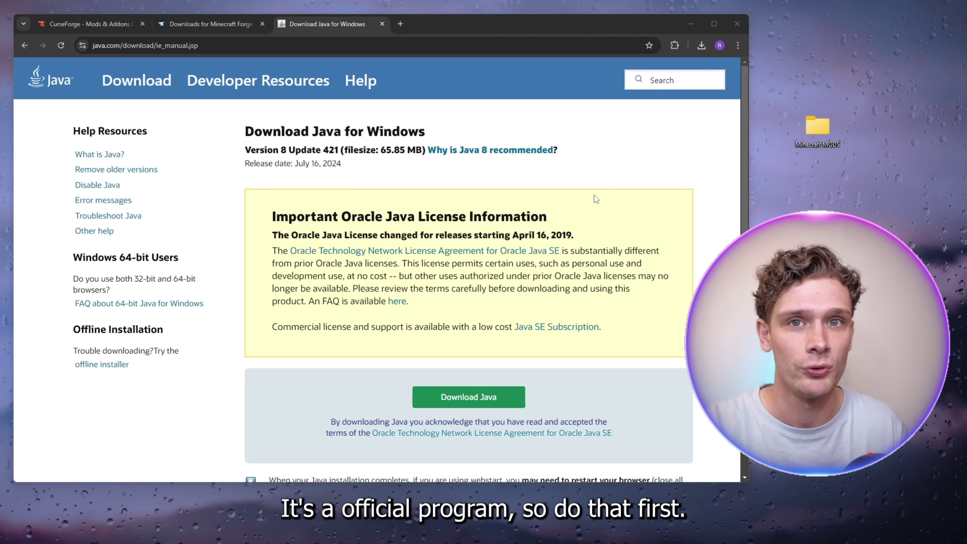
# Close the Java download page and open the Weapons and Extras! mod from CurseForge's Minecraft section.
pyautogui.click(382, 23)
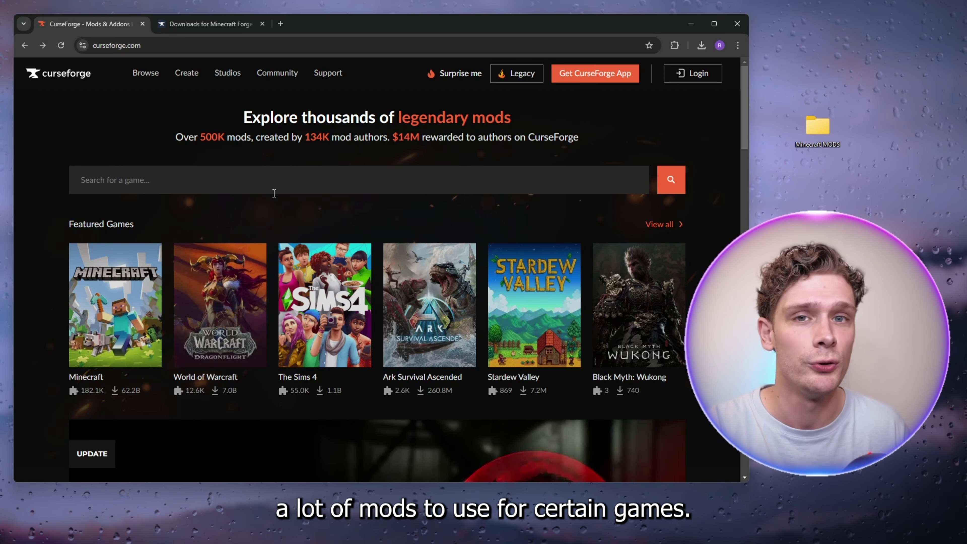
pyautogui.click(115, 301)
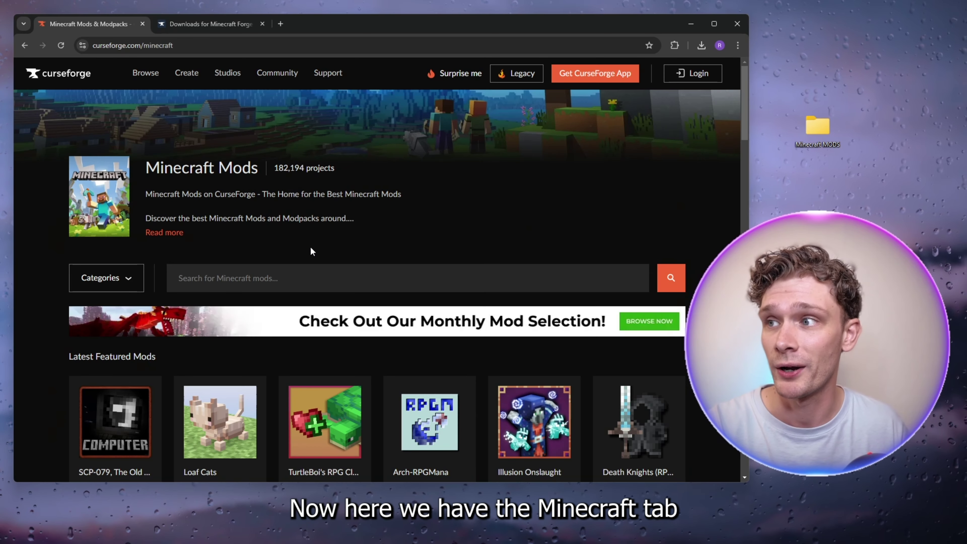
pyautogui.scroll(-4, 300, 229)
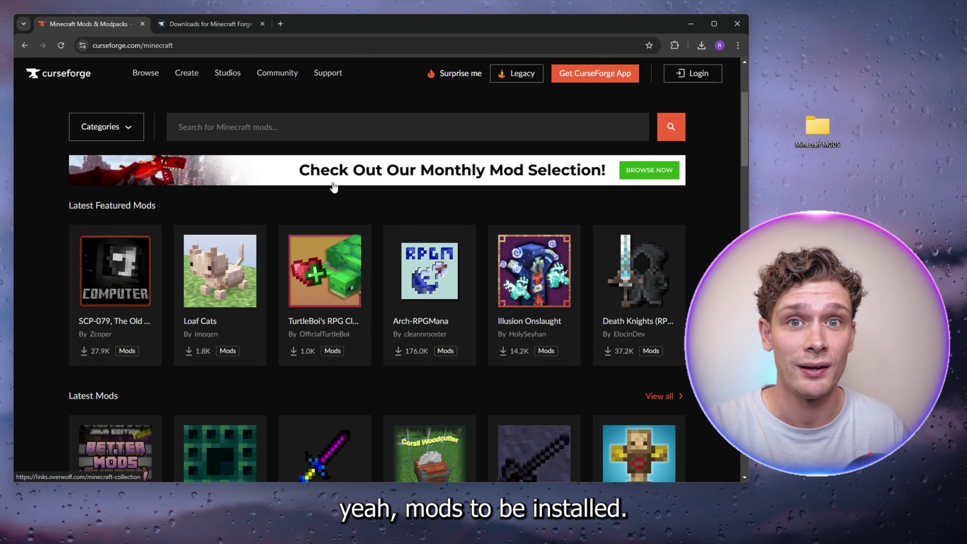
pyautogui.scroll(-5, 323, 236)
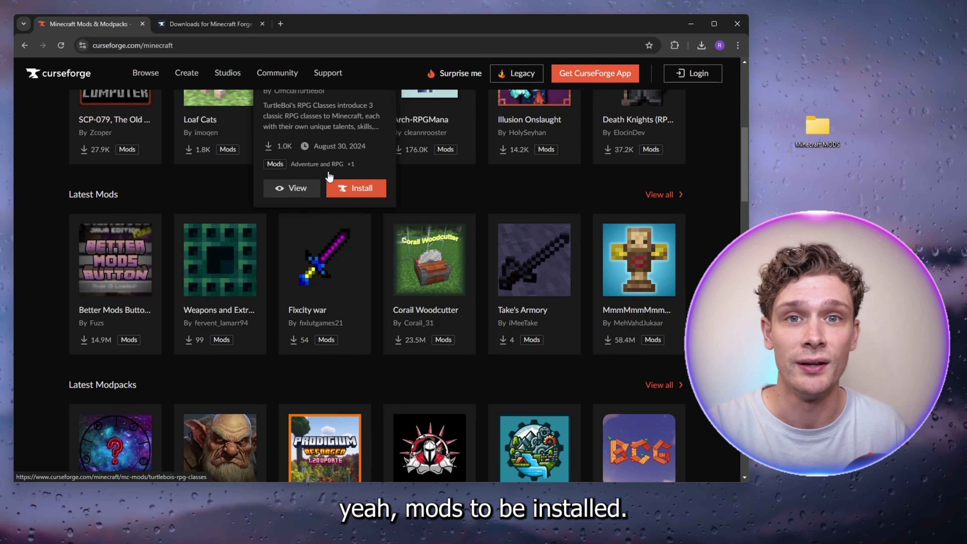
pyautogui.scroll(-3, 215, 206)
pyautogui.moveTo(216, 206)
pyautogui.scroll(1, 215, 206)
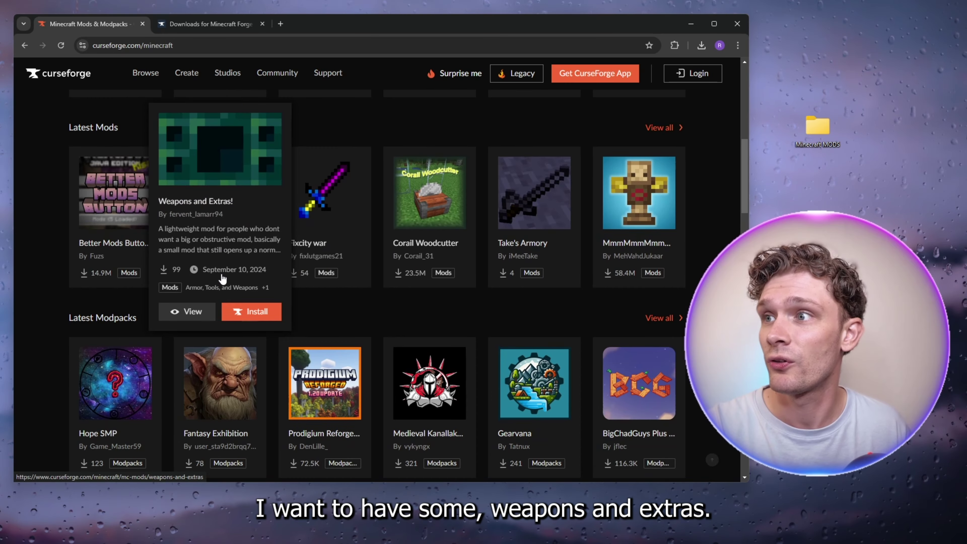
pyautogui.click(215, 220)
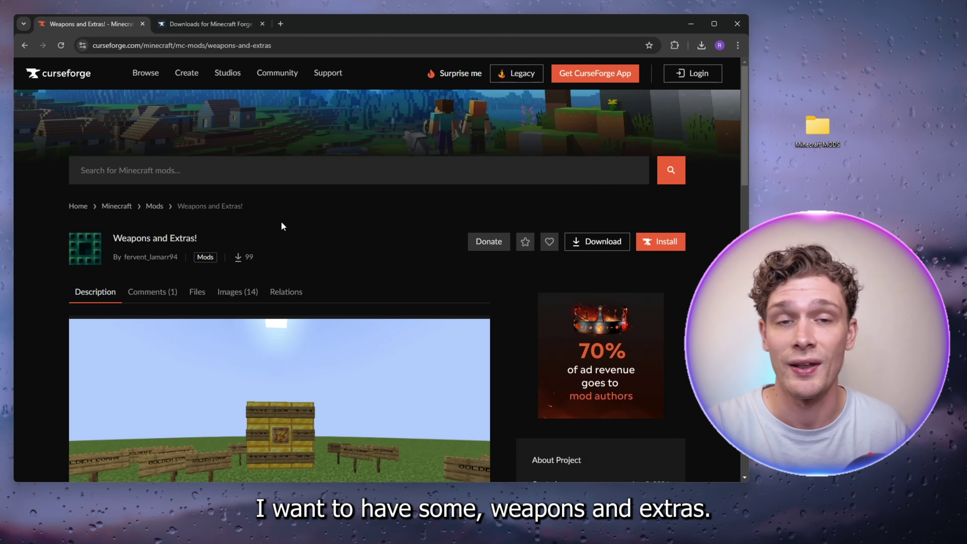
# Download the Weapons and Extras! V9 mod file for NeoForge 1.20.4.
pyautogui.scroll(-4, 279, 223)
pyautogui.scroll(4, 275, 303)
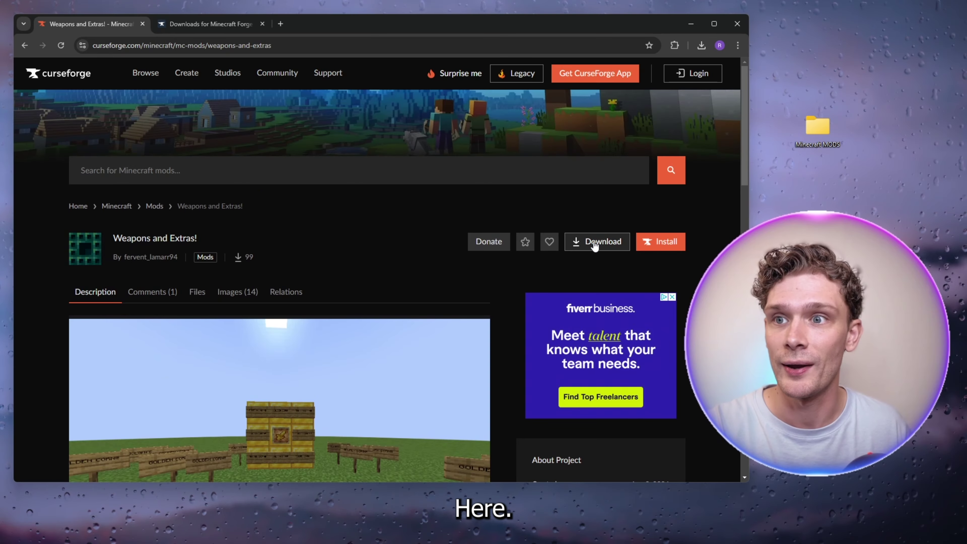
pyautogui.click(594, 244)
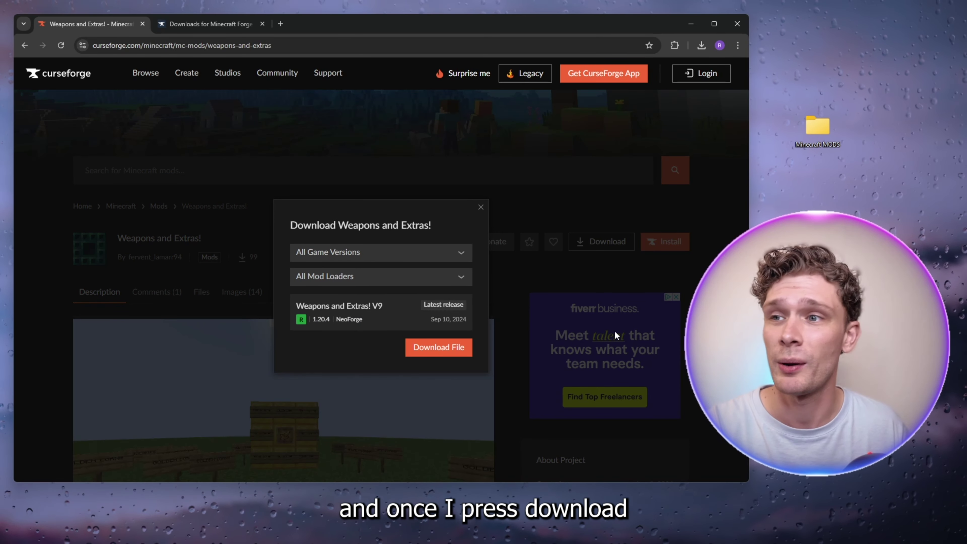
pyautogui.click(429, 348)
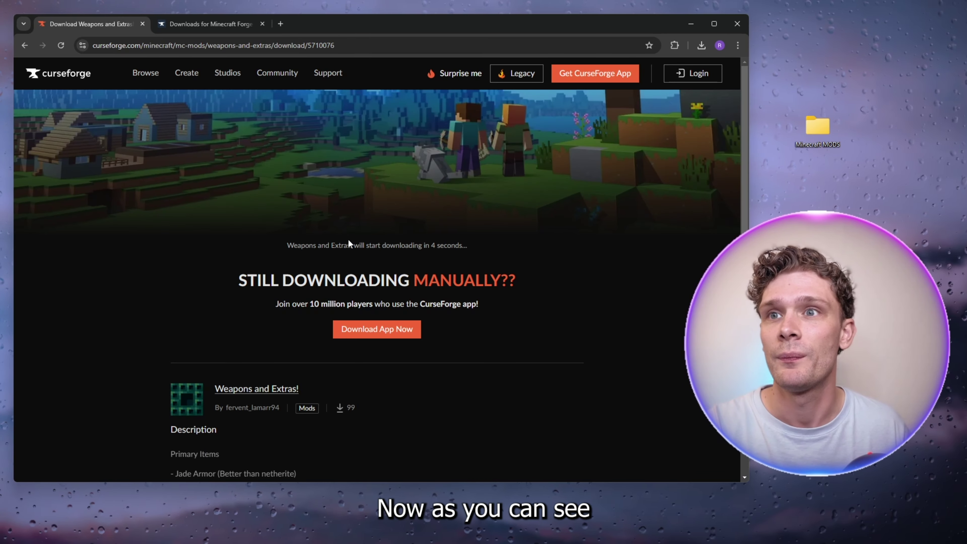
pyautogui.moveTo(289, 243)
pyautogui.mouseDown()
pyautogui.moveTo(458, 242)
pyautogui.moveTo(298, 244)
pyautogui.mouseUp()
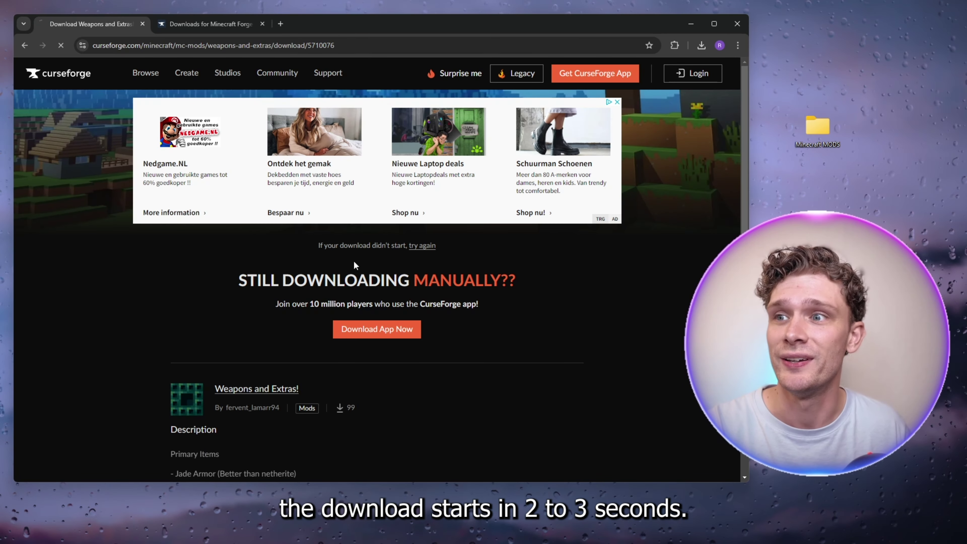
# Copy the downloaded WAE-9-neoforge-1.20.4.jar into the Minecraft MODS folder on the desktop and close the CurseForge page.
pyautogui.click(701, 45)
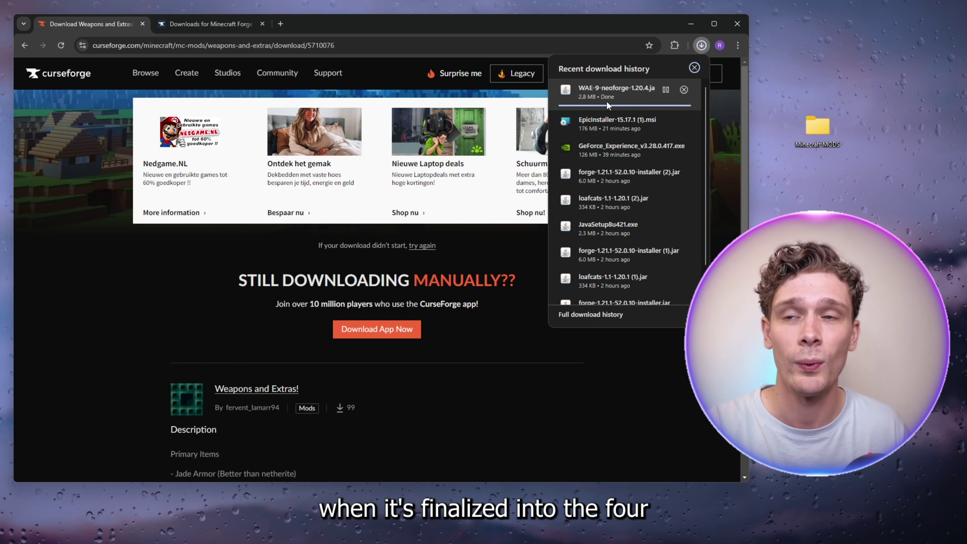
pyautogui.moveTo(593, 88); pyautogui.dragTo(810, 123)
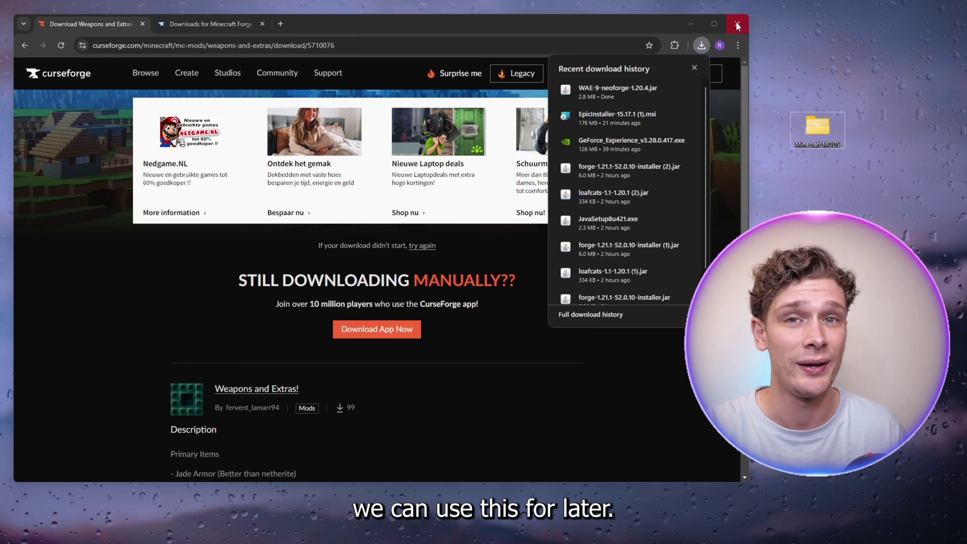
pyautogui.click(683, 26)
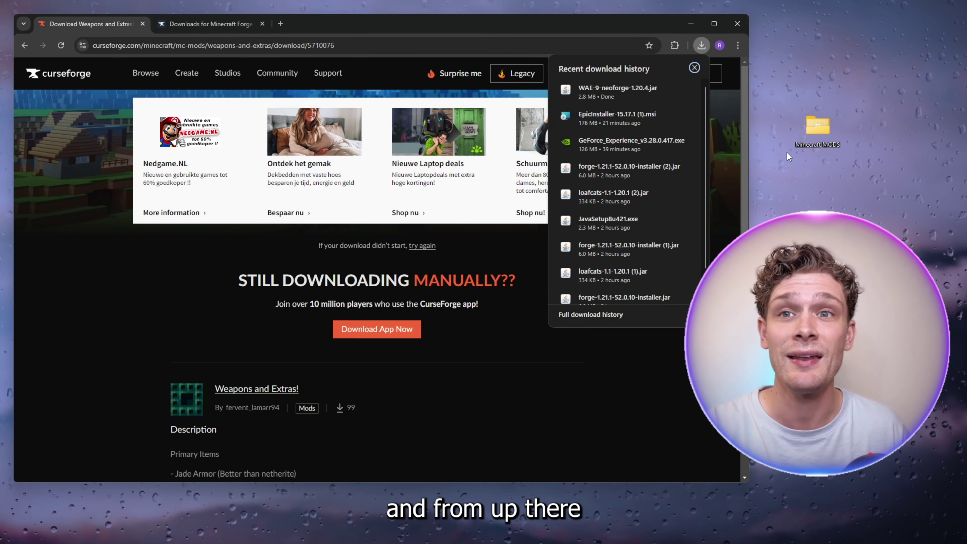
pyautogui.click(521, 364)
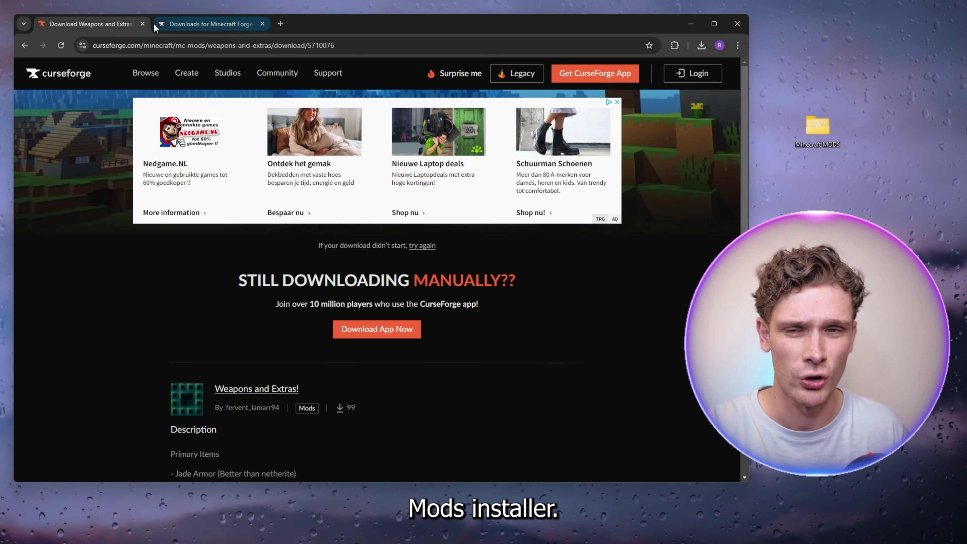
pyautogui.click(142, 24)
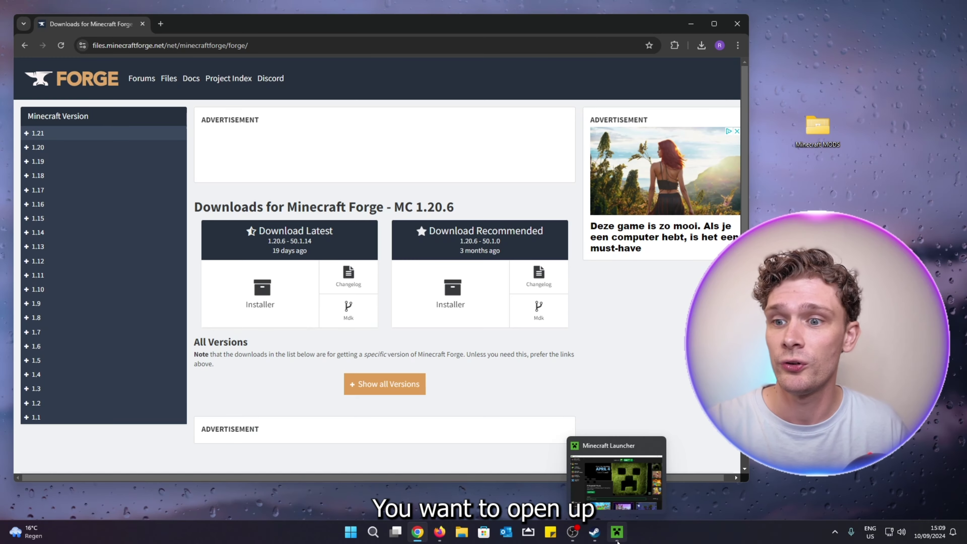
# Switch to the Minecraft Launcher, check the available Java Edition versions, and close the launcher.
pyautogui.click(618, 540)
pyautogui.moveTo(551, 55); pyautogui.dragTo(476, 50)
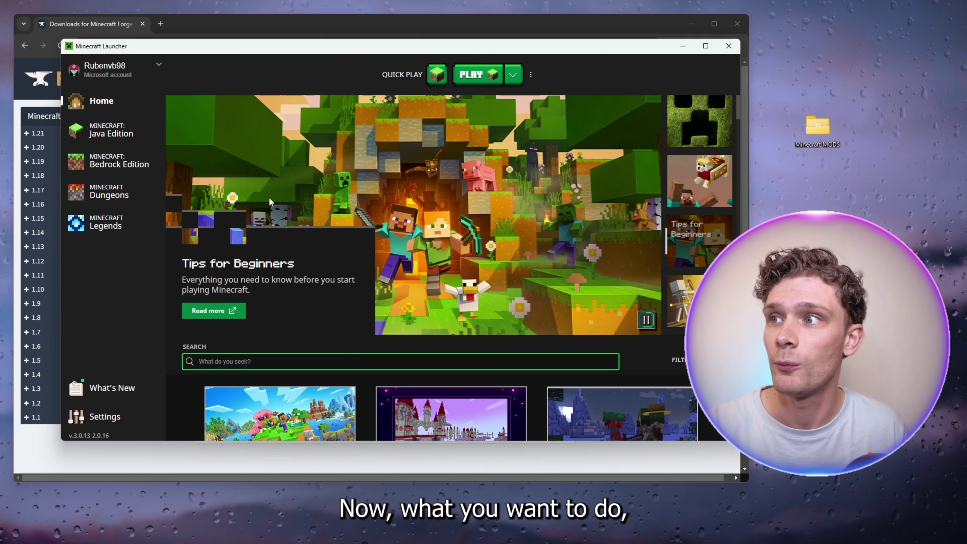
pyautogui.click(122, 130)
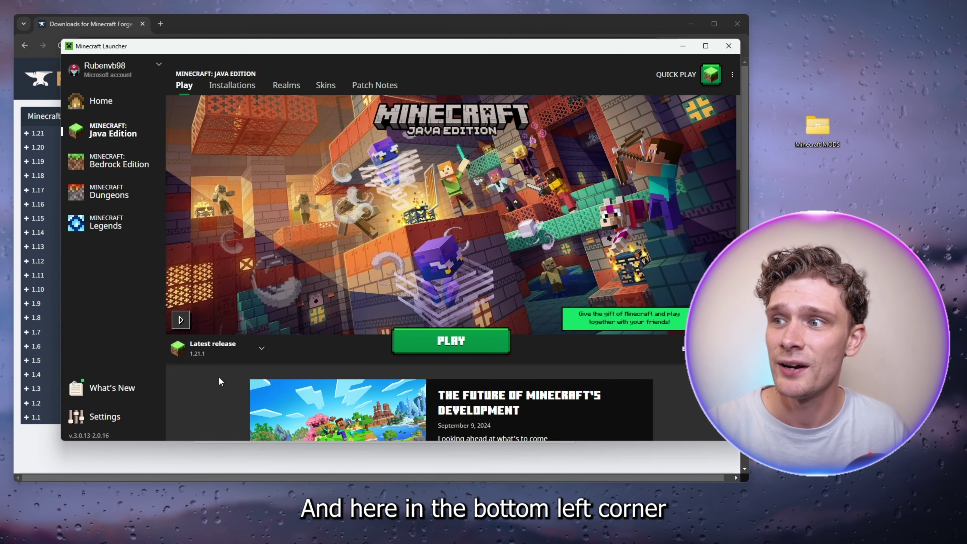
pyautogui.click(184, 348)
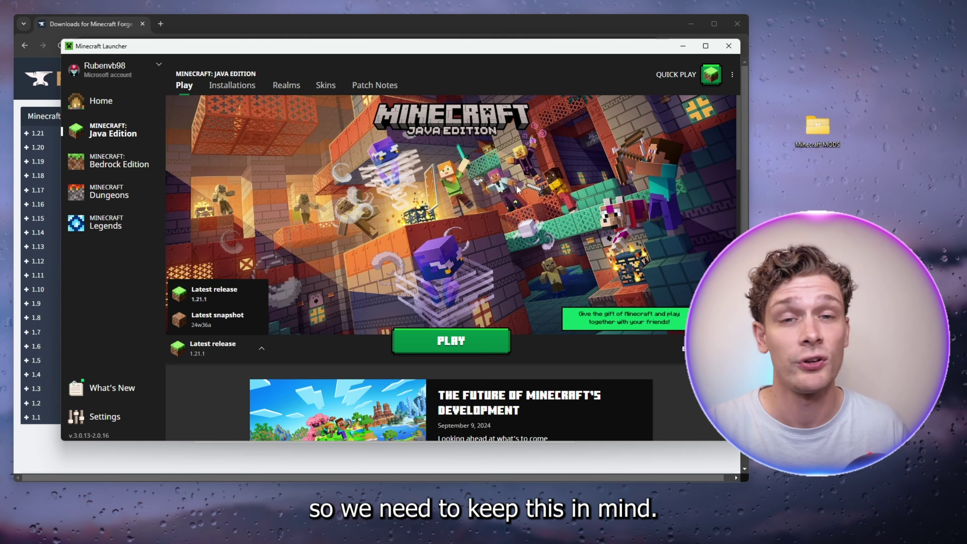
pyautogui.click(728, 46)
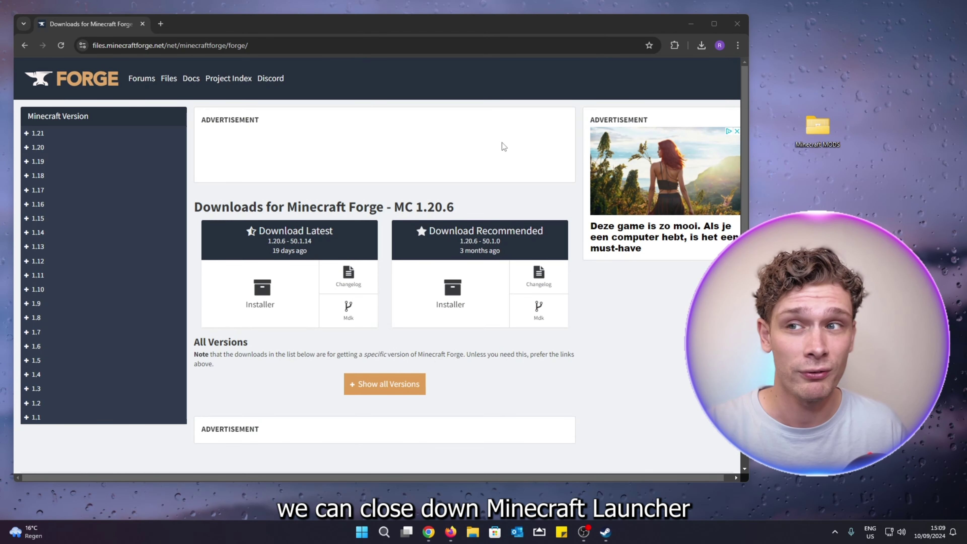
# Download the latest Forge installer for Minecraft 1.21.1, skipping the advertisement page.
pyautogui.click(37, 133)
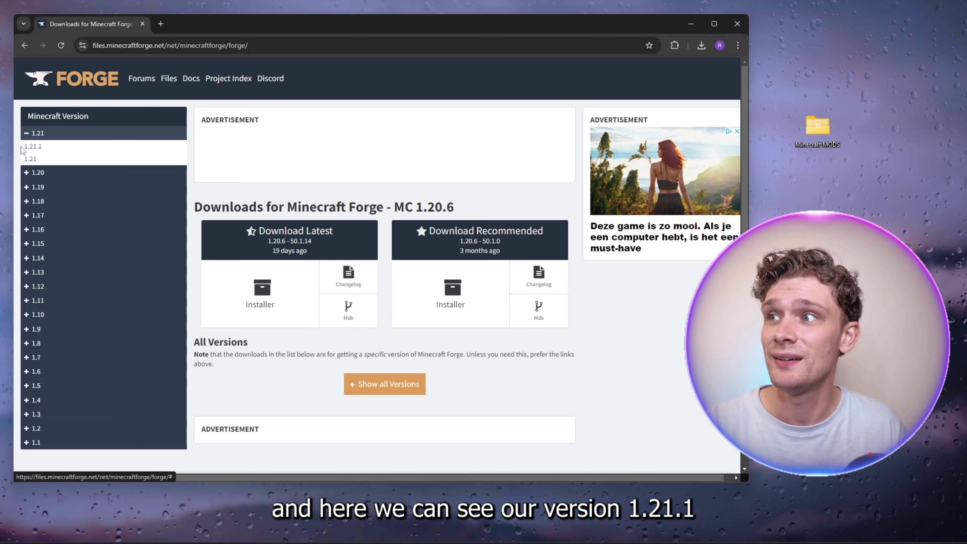
pyautogui.click(33, 150)
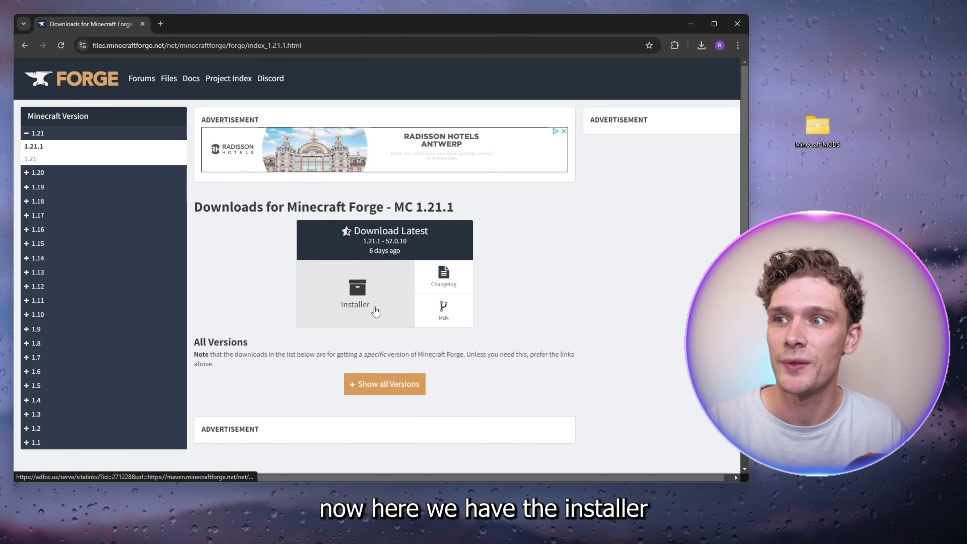
pyautogui.click(364, 307)
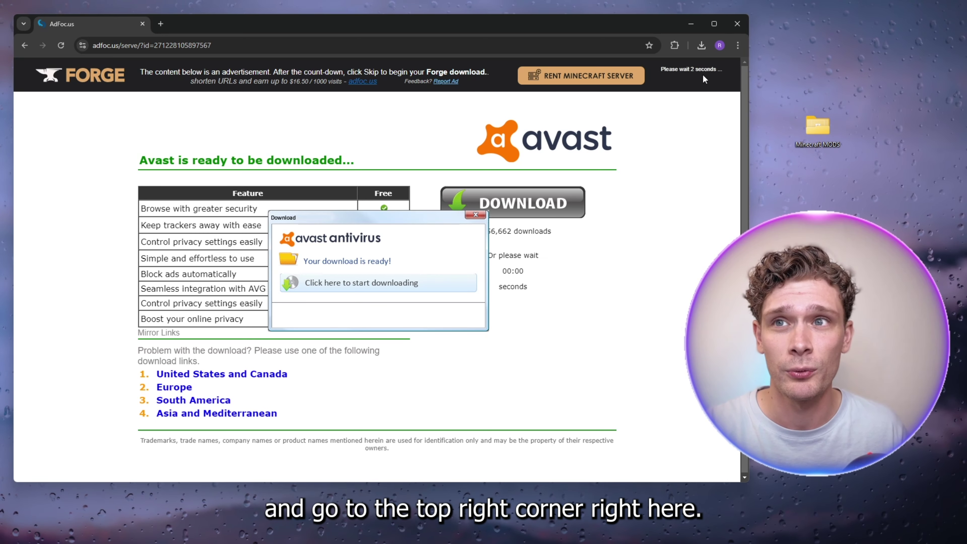
pyautogui.click(683, 81)
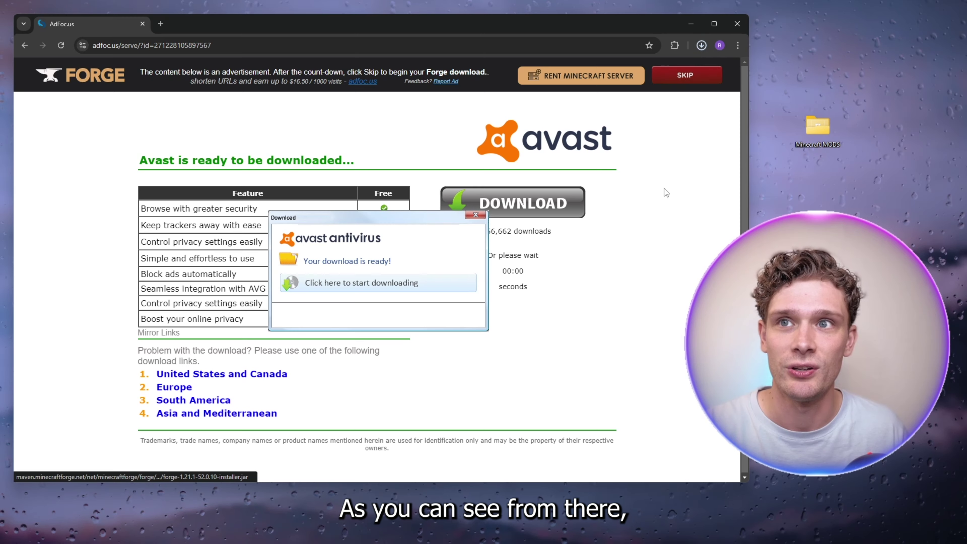
# Copy the downloaded forge-1.21.1-52.0.10-installer.jar into the Minecraft MODS folder on the desktop and close the browser.
pyautogui.click(701, 45)
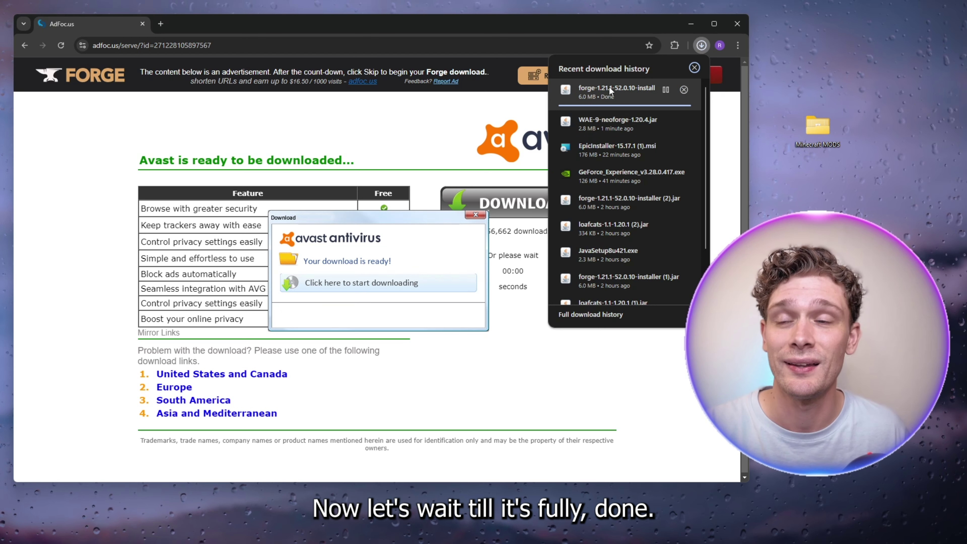
pyautogui.moveTo(592, 98); pyautogui.dragTo(820, 129)
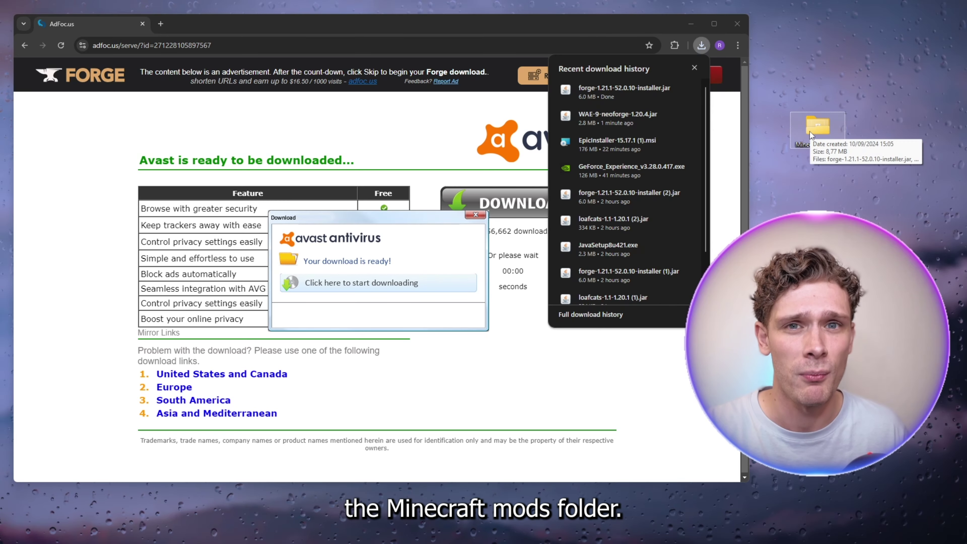
pyautogui.click(447, 114)
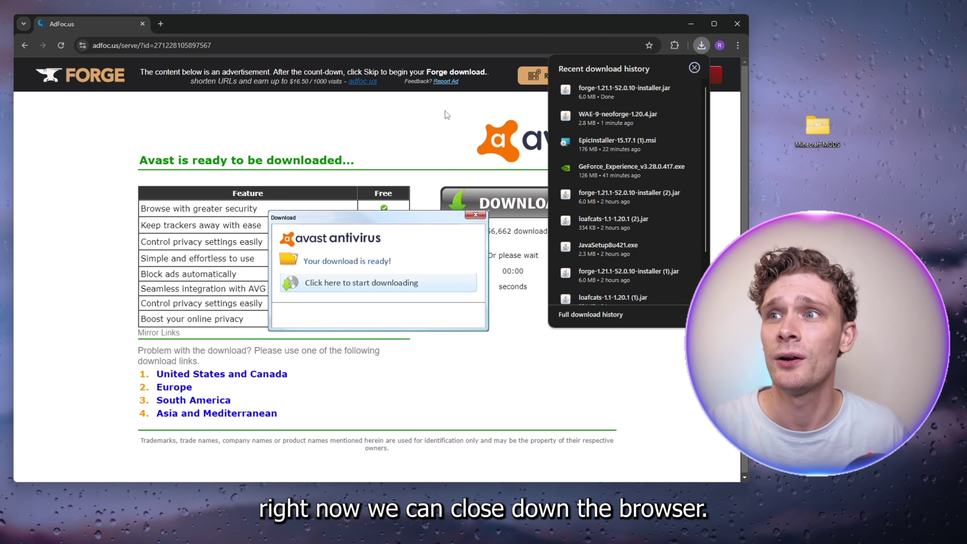
pyautogui.click(744, 24)
# Move the Minecraft MODS folder toward the middle of the desktop and open it to view the two downloaded files.
pyautogui.moveTo(840, 146); pyautogui.dragTo(531, 131)
pyautogui.doubleClick(529, 129)
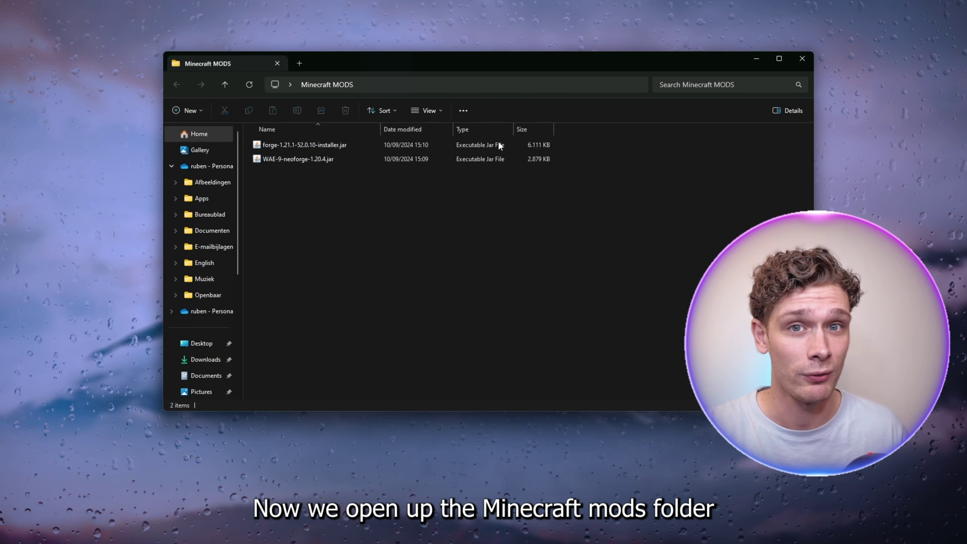
pyautogui.click(342, 160)
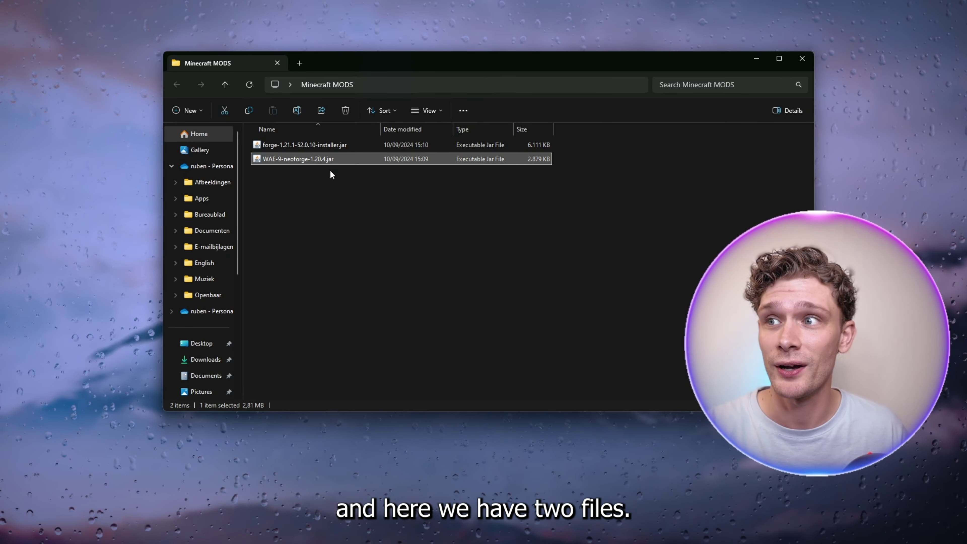
pyautogui.click(340, 147)
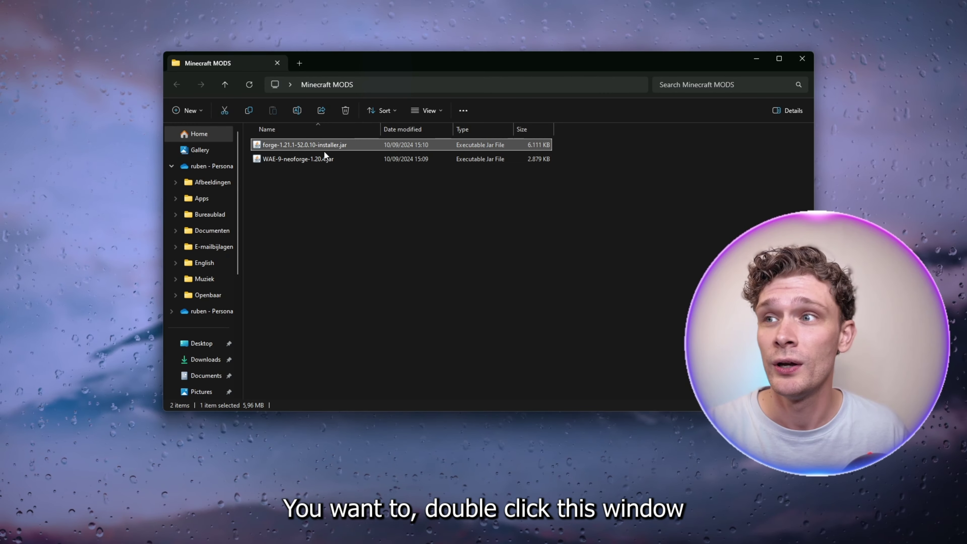
# Run forge-1.21.1-52.0.10-installer.jar to install the Forge client in the default .minecraft location, and close the Minecraft MODS folder.
pyautogui.doubleClick(310, 145)
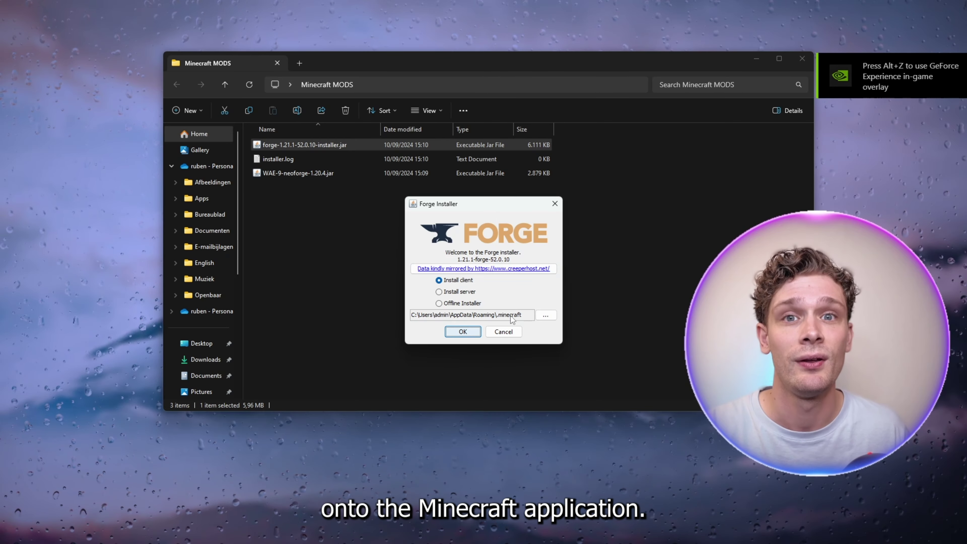
pyautogui.click(461, 333)
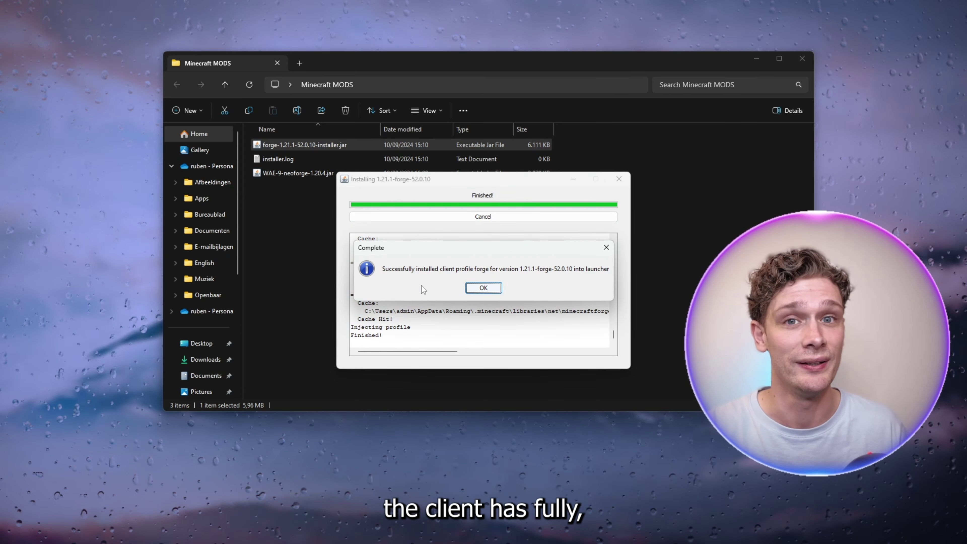
pyautogui.click(483, 288)
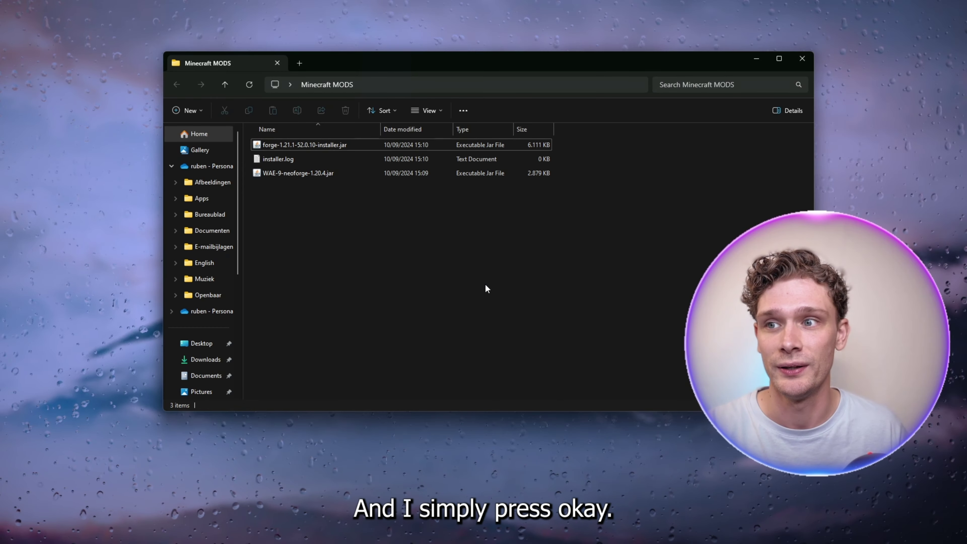
pyautogui.click(802, 59)
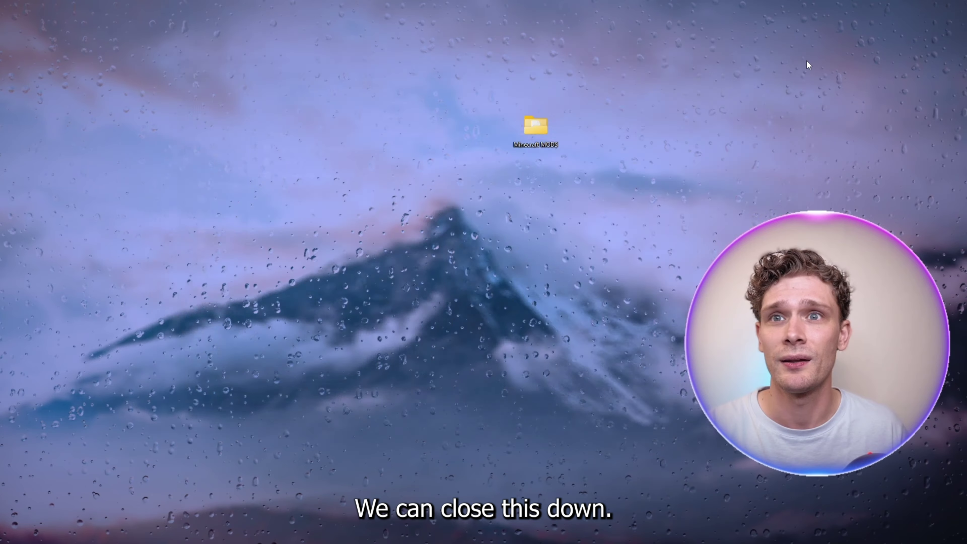
# Open the Minecraft Launcher from the Windows search.
pyautogui.click(698, 75)
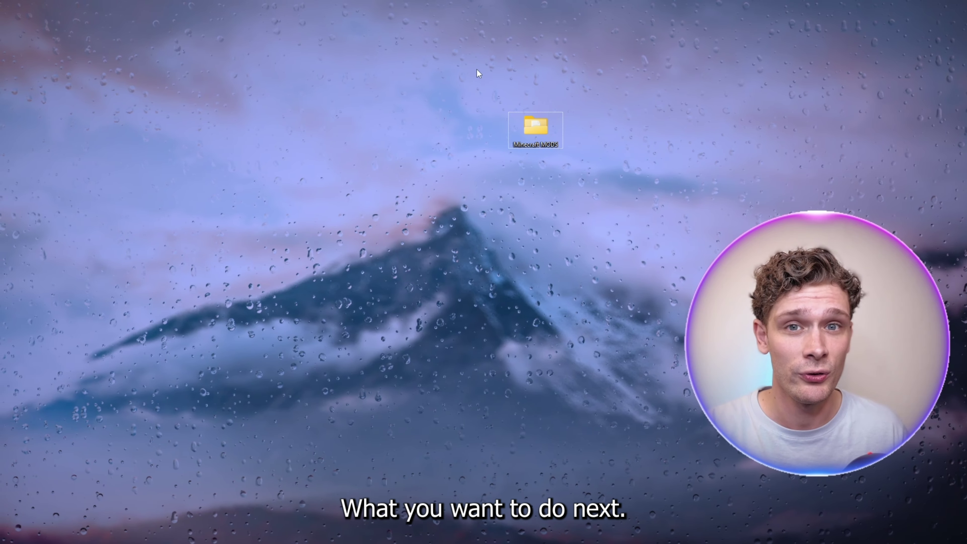
pyautogui.click(383, 533)
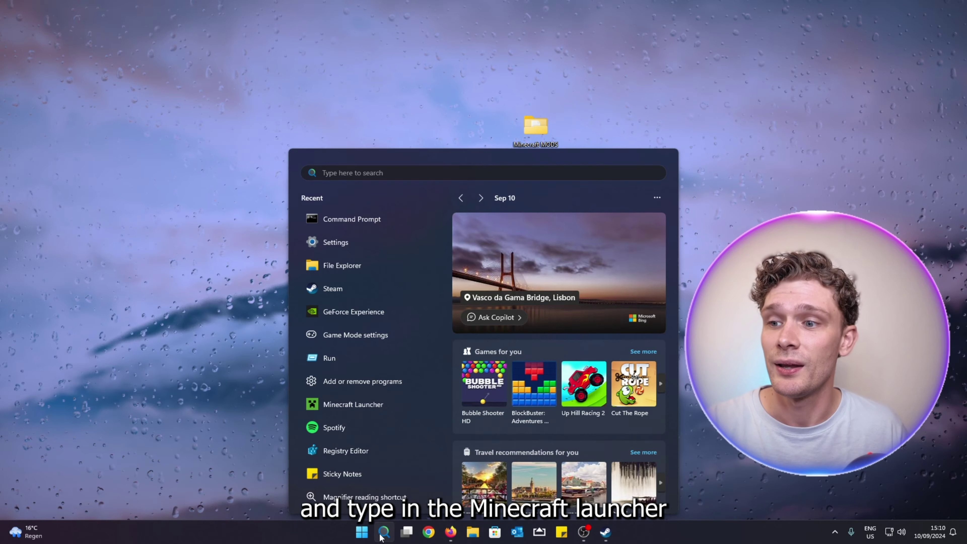
pyautogui.click(375, 408)
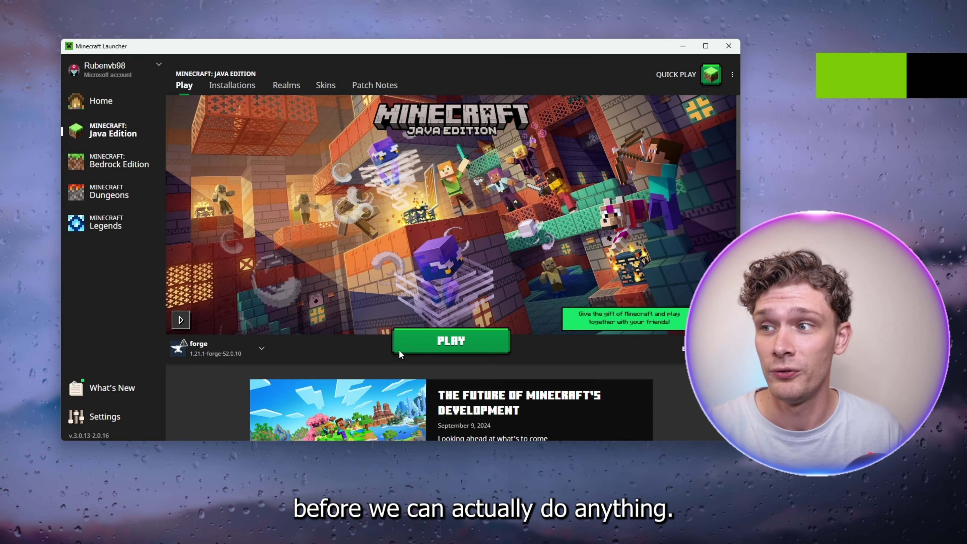
# Select the forge 1.21.1-forge-52.0.10 installation for Java Edition and start the game with it.
pyautogui.click(231, 343)
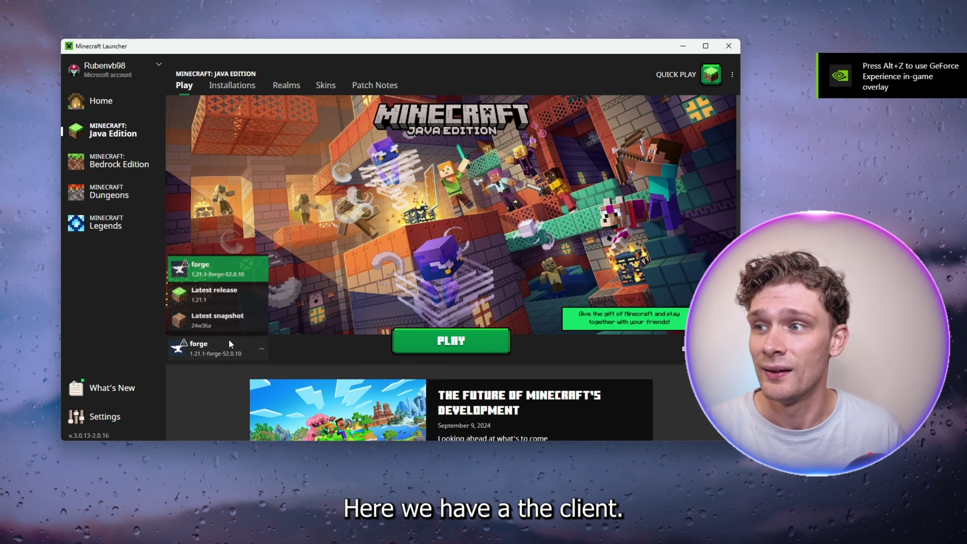
pyautogui.click(205, 268)
pyautogui.moveTo(179, 347)
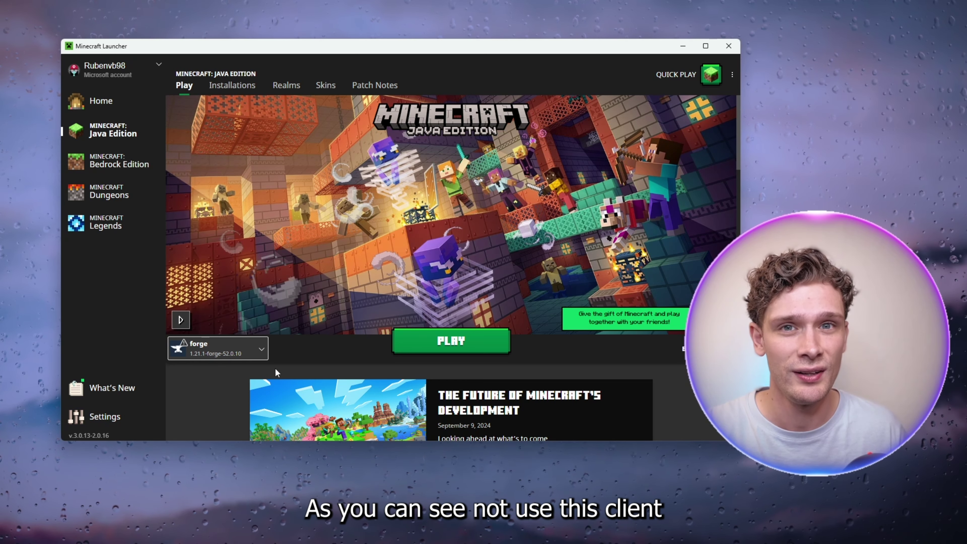
pyautogui.click(469, 341)
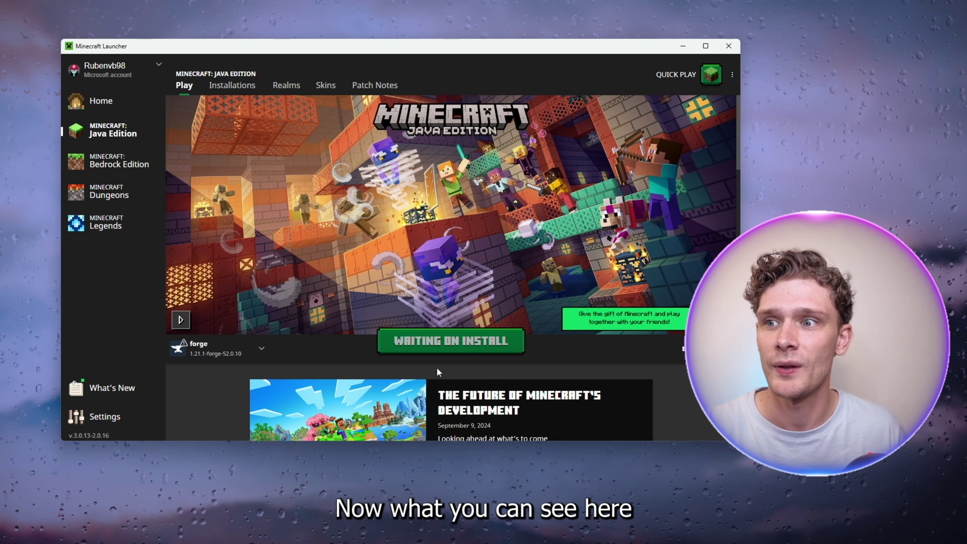
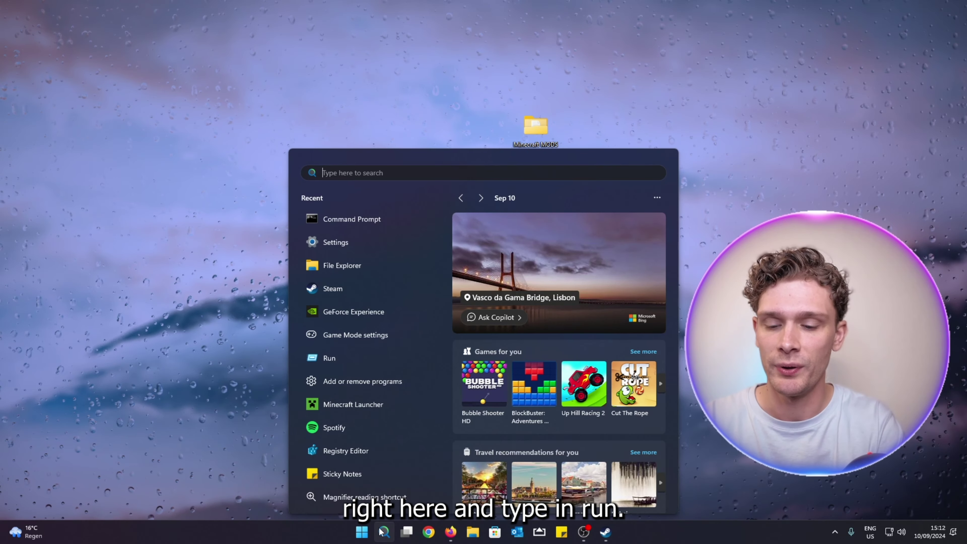
# Open the Windows Run dialog, move it to the middle of the desktop, and run %appdata% to open the Roaming folder.
pyautogui.write('run')
pyautogui.click(413, 249)
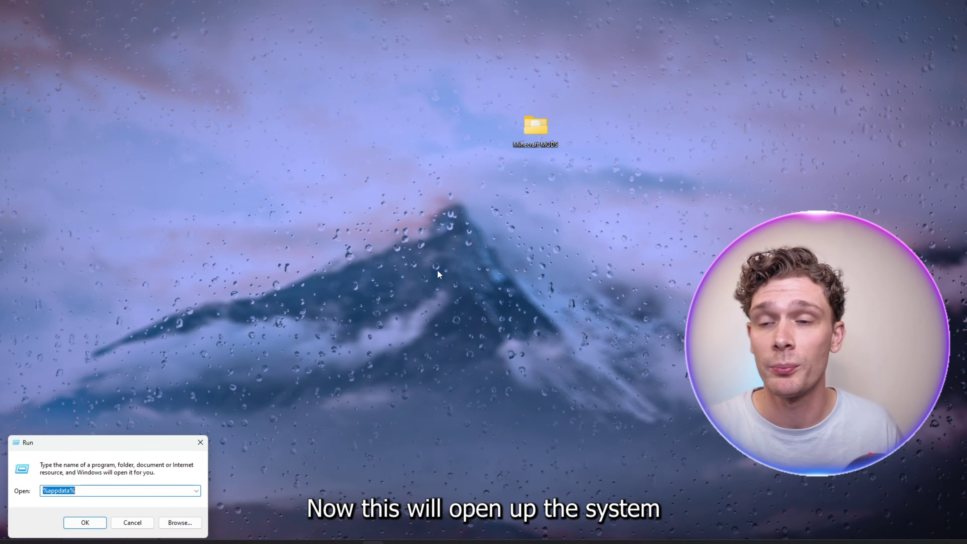
pyautogui.moveTo(95, 442); pyautogui.dragTo(529, 191)
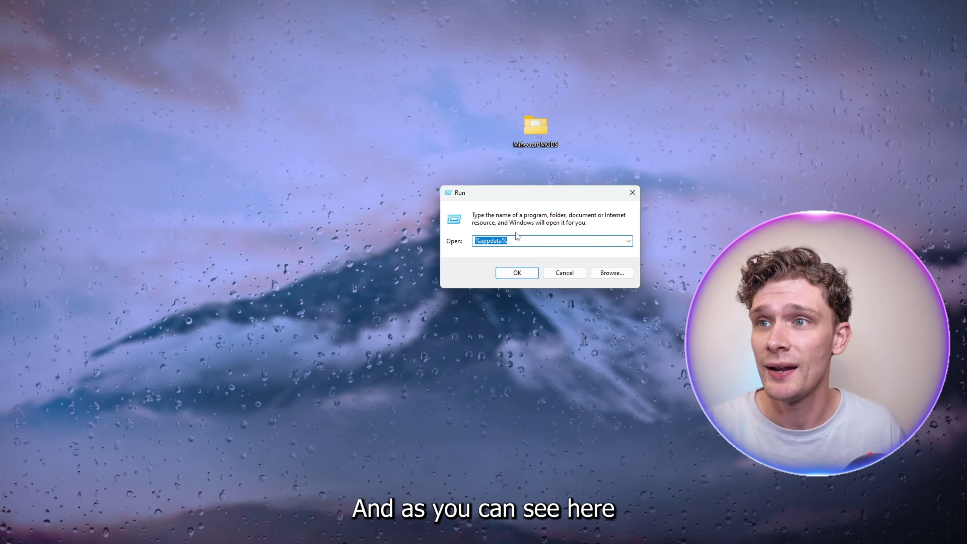
pyautogui.write('%appdata%')
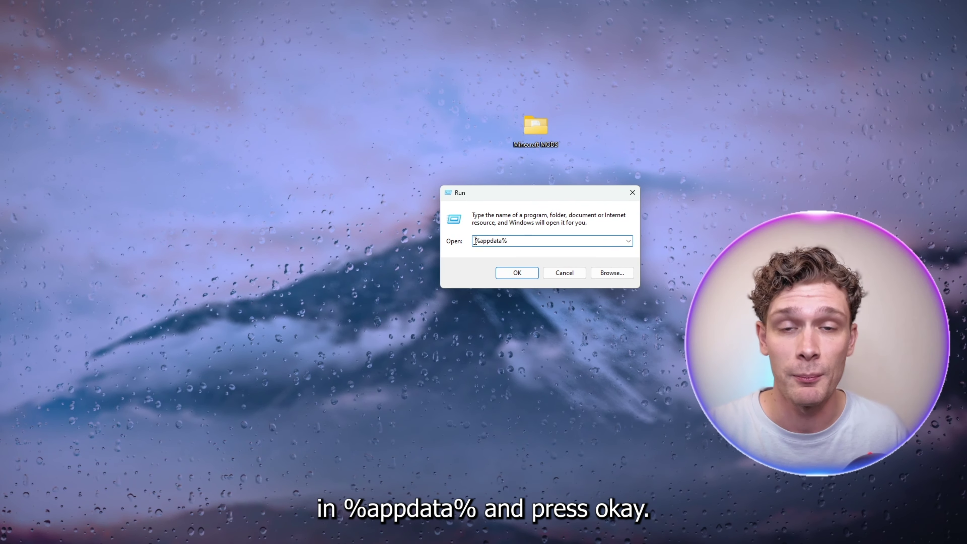
pyautogui.click(519, 272)
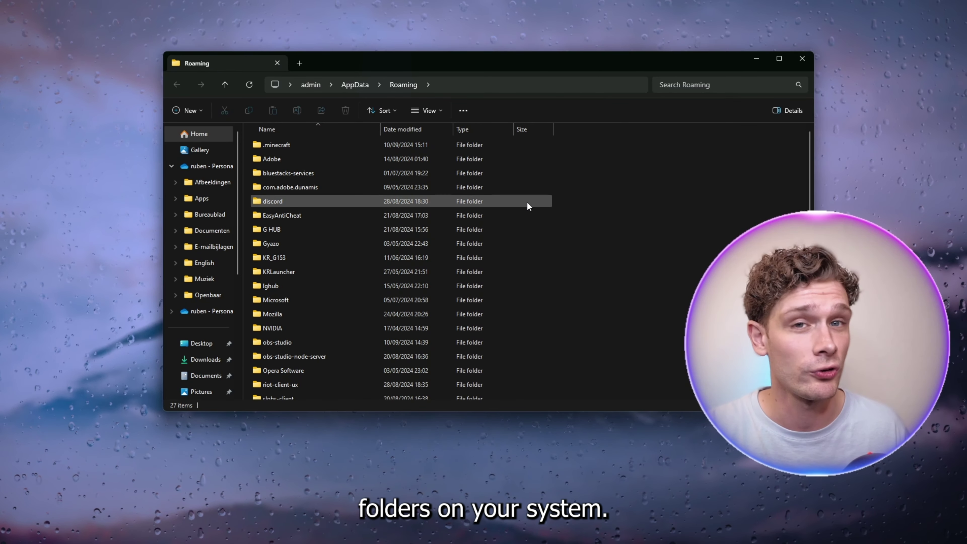
# Open the .minecraft folder inside Roaming and select its mods folder.
pyautogui.click(347, 145)
pyautogui.press('Delete')
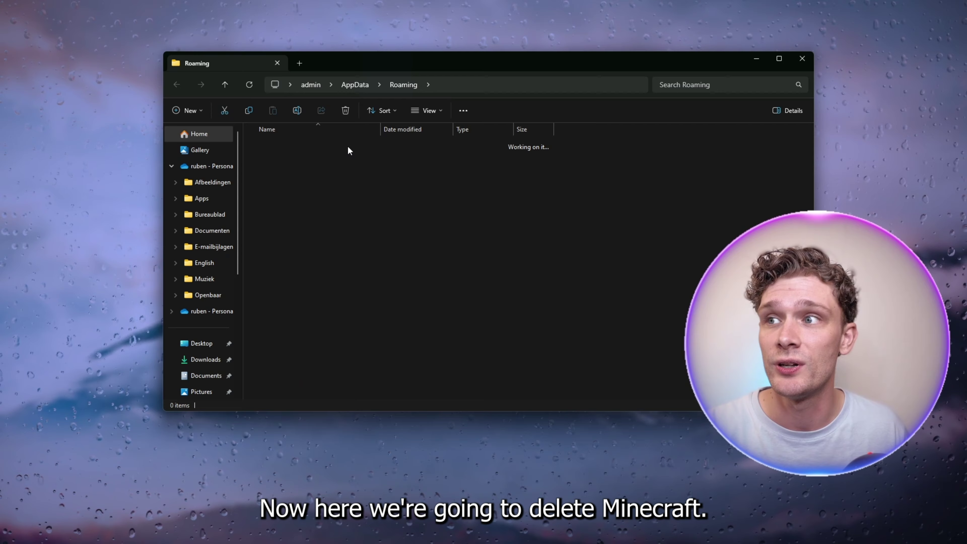
pyautogui.click(296, 257)
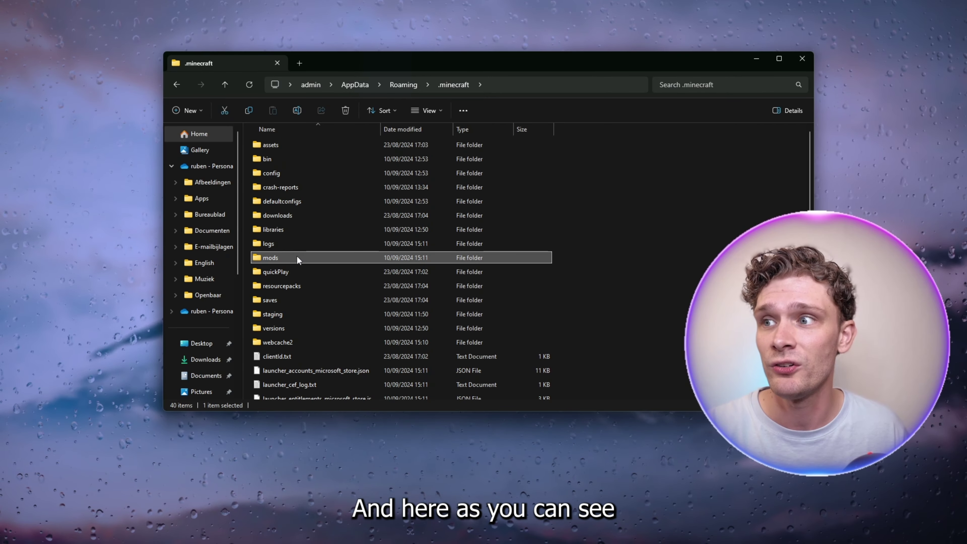
# Narrow the .minecraft window and move the Minecraft MODS desktop folder into the free space beside it.
pyautogui.moveTo(812, 160); pyautogui.dragTo(478, 160)
pyautogui.moveTo(535, 127); pyautogui.dragTo(761, 131)
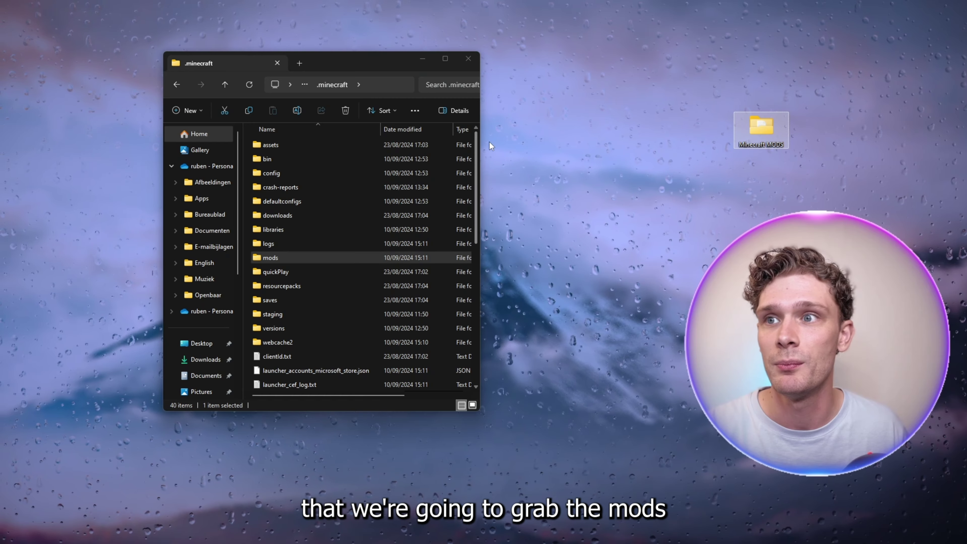
pyautogui.moveTo(479, 141); pyautogui.dragTo(616, 142)
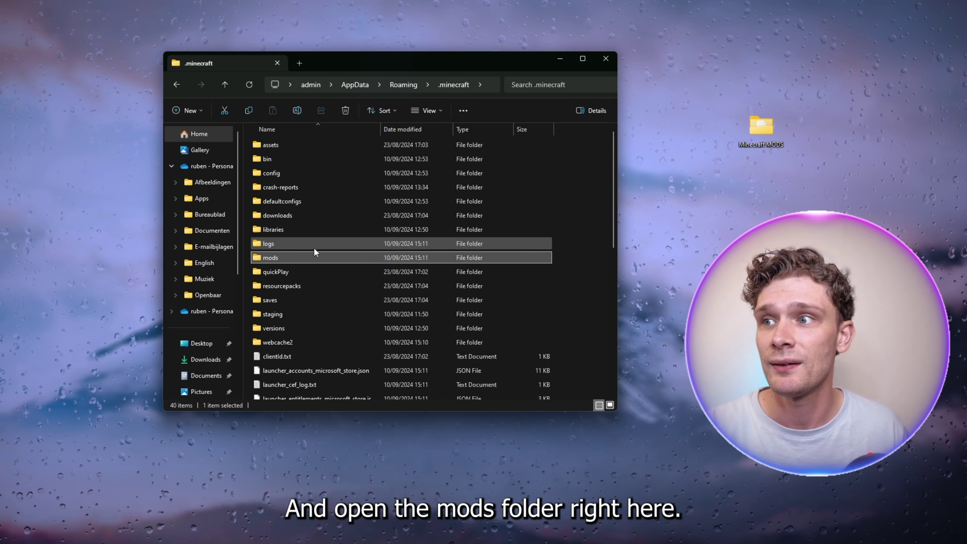
# Open the mods folder within .minecraft and place the opened Minecraft MODS desktop folder in a window beside it.
pyautogui.doubleClick(313, 256)
pyautogui.click(770, 124)
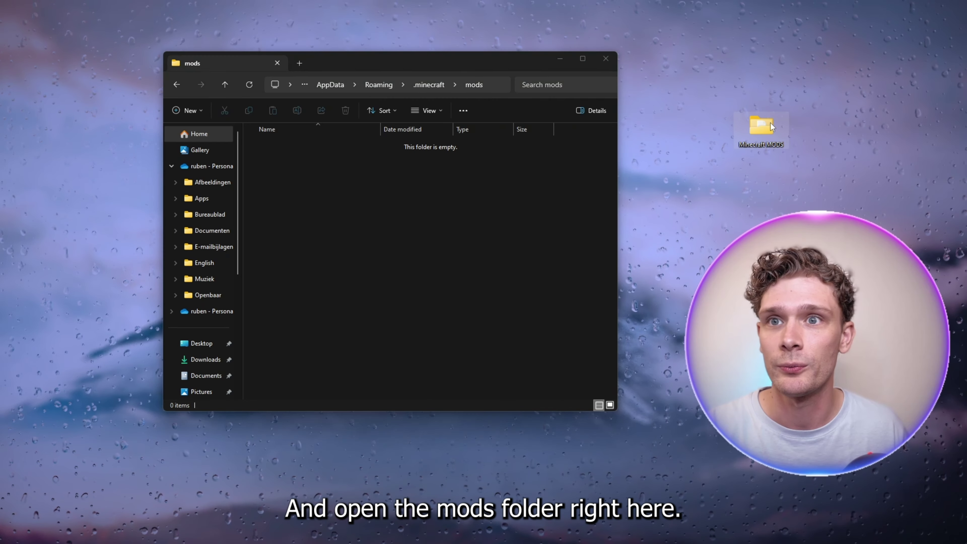
pyautogui.doubleClick(771, 124)
pyautogui.moveTo(432, 77); pyautogui.dragTo(879, 56)
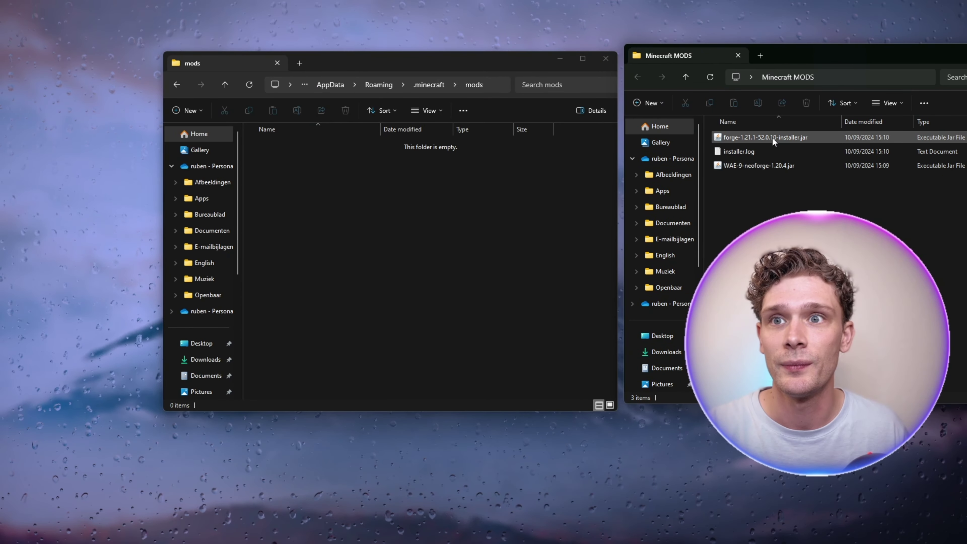
# Move WAE-9-neoforge-1.20.4.jar from Minecraft MODS into the .minecraft mods folder and close both folder windows.
pyautogui.click(758, 167)
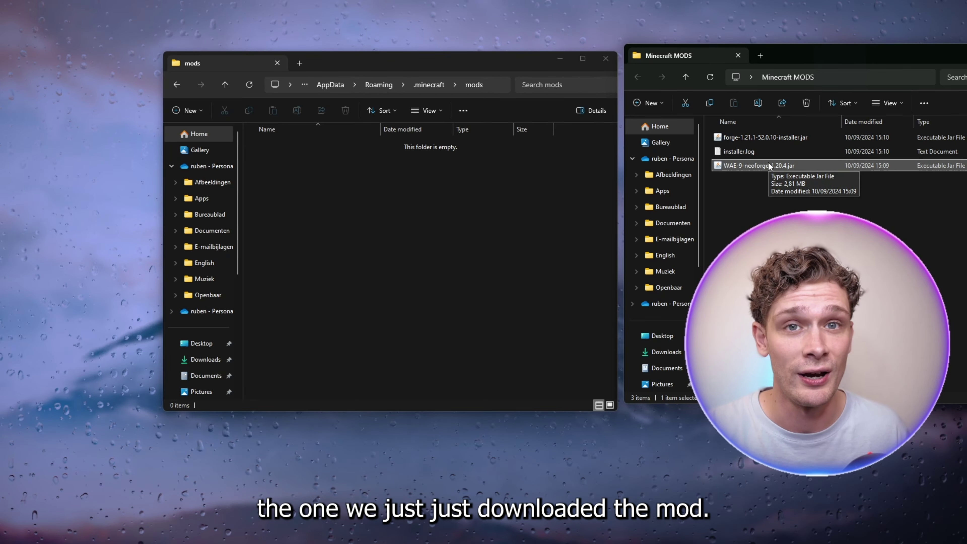
pyautogui.moveTo(768, 162); pyautogui.dragTo(408, 230)
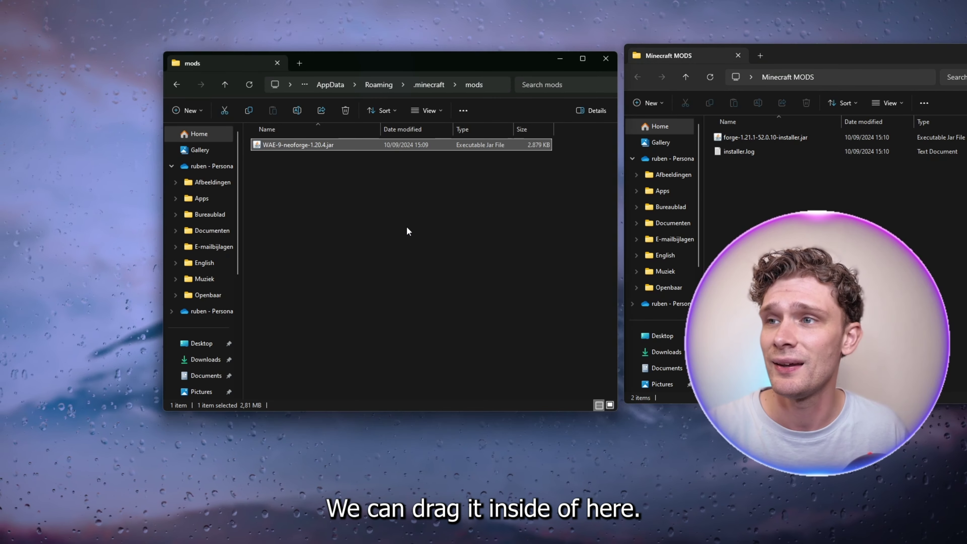
pyautogui.click(605, 58)
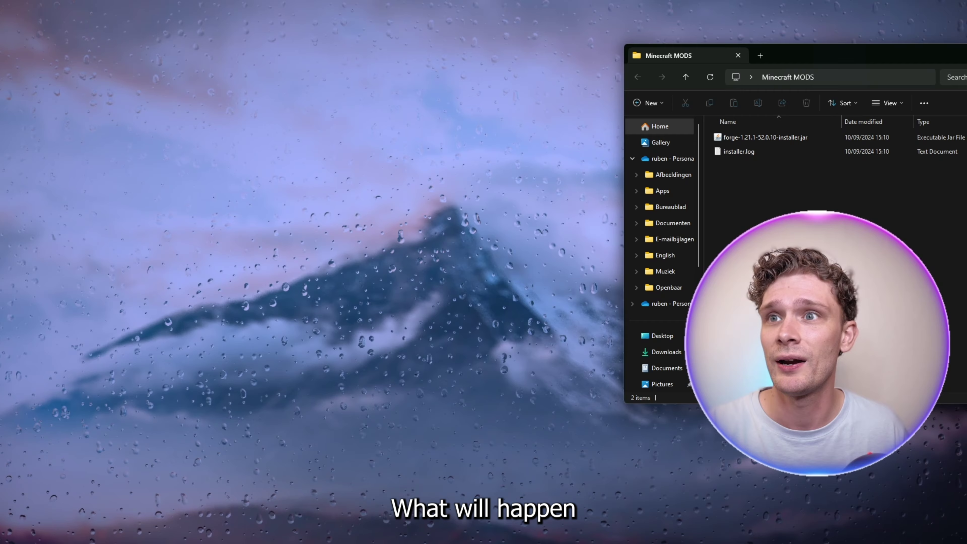
pyautogui.click(738, 55)
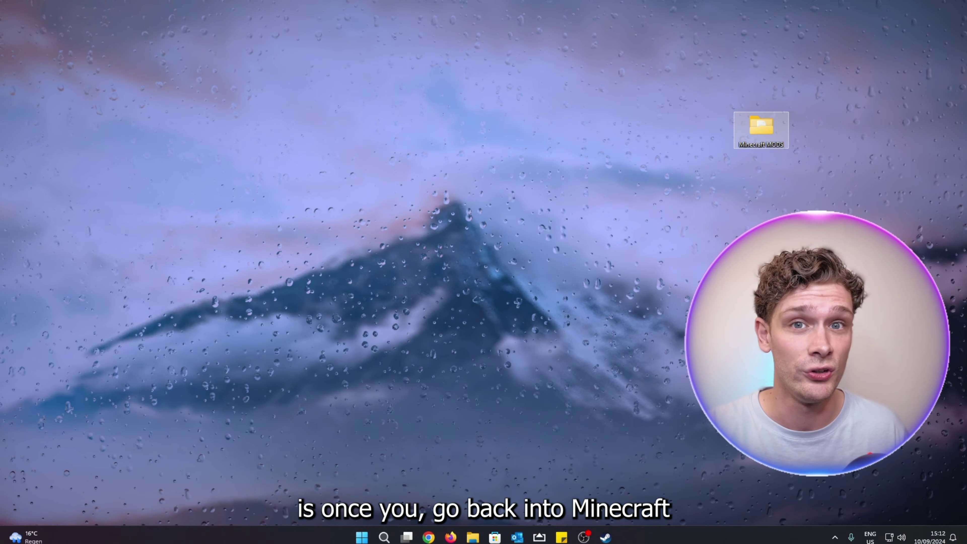
# Reopen the Minecraft Launcher and start Java Edition with the forge 1.21.1-forge-52.0.10 installation to load the mod.
pyautogui.press('super+s')
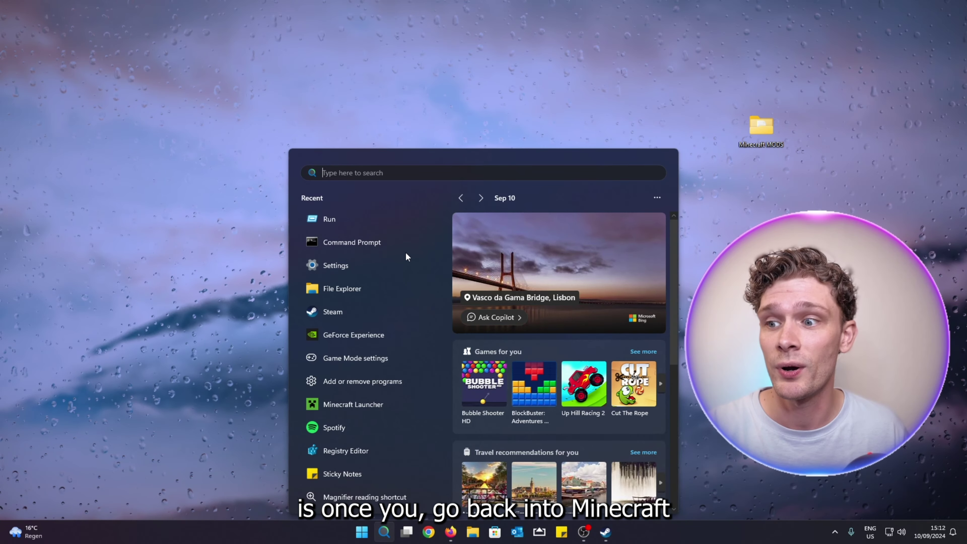
pyautogui.click(356, 409)
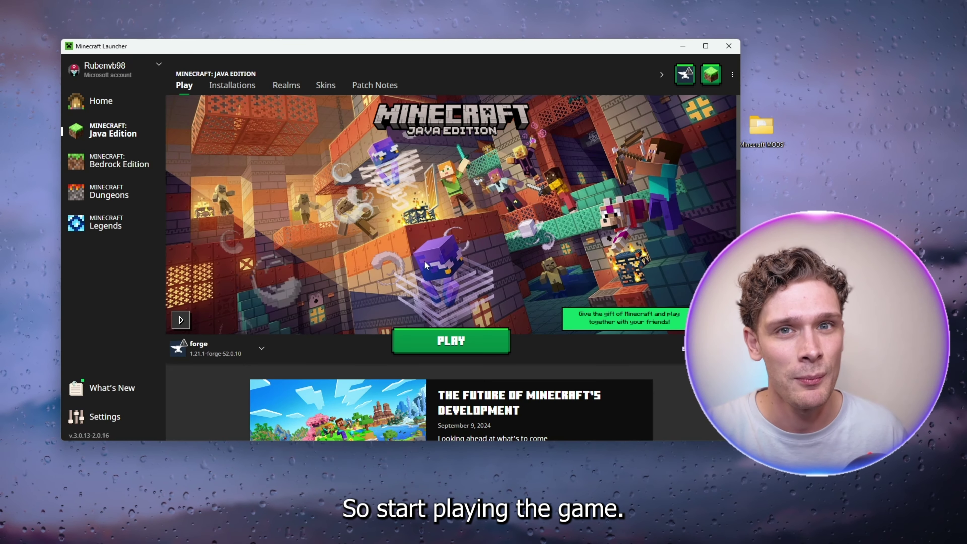
pyautogui.click(432, 330)
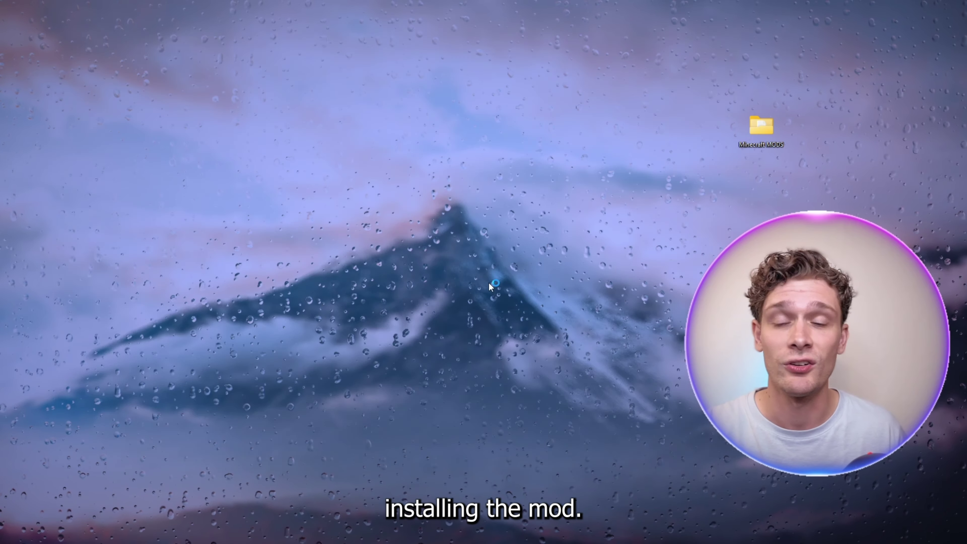